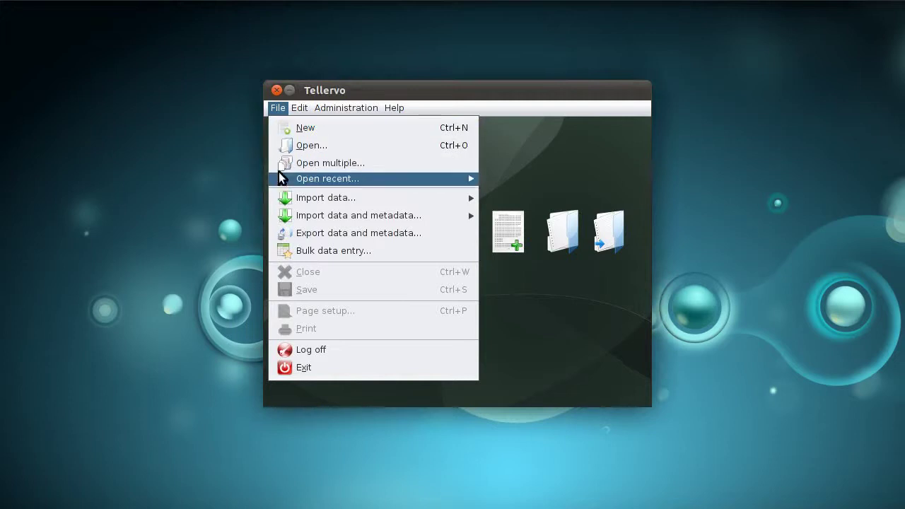
Step: Open the recent series C-DST-13-A-A-A, move its window aside and enlarge it to show all the ring-width data
mouse_move(302, 180)
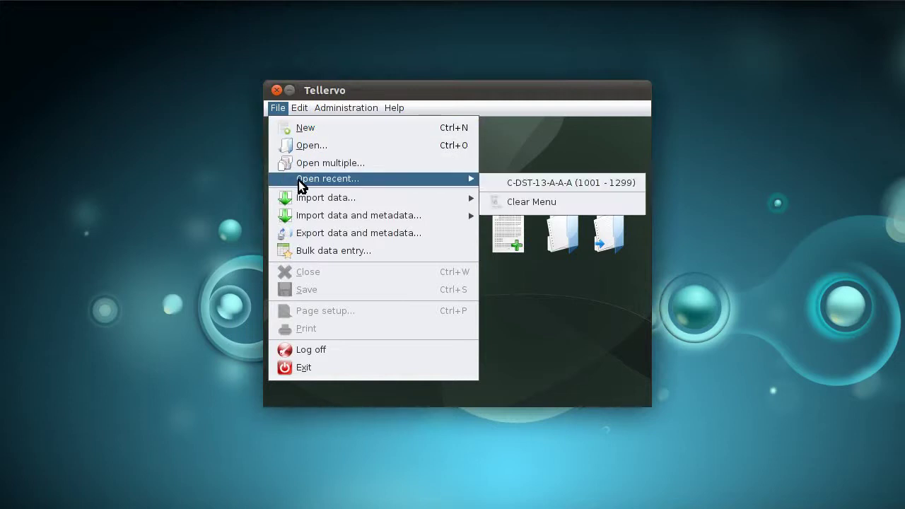
click(520, 184)
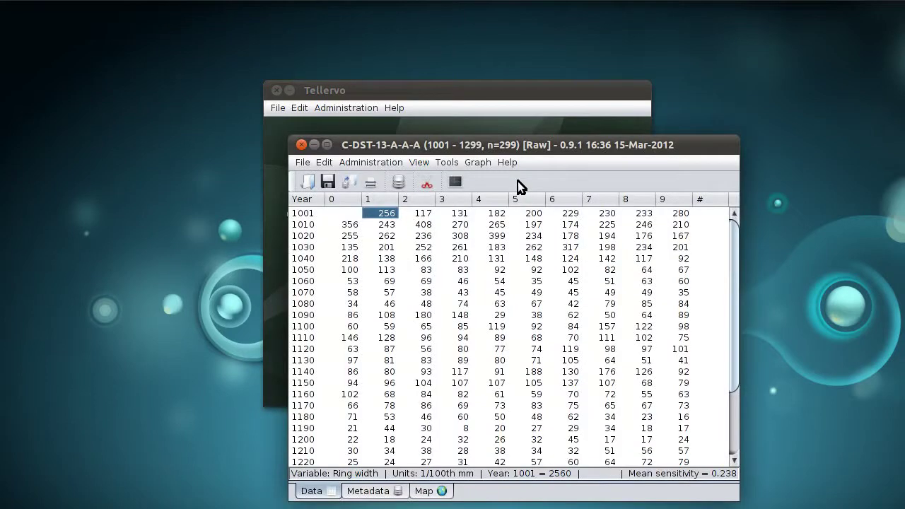
drag(485, 141, 216, 23)
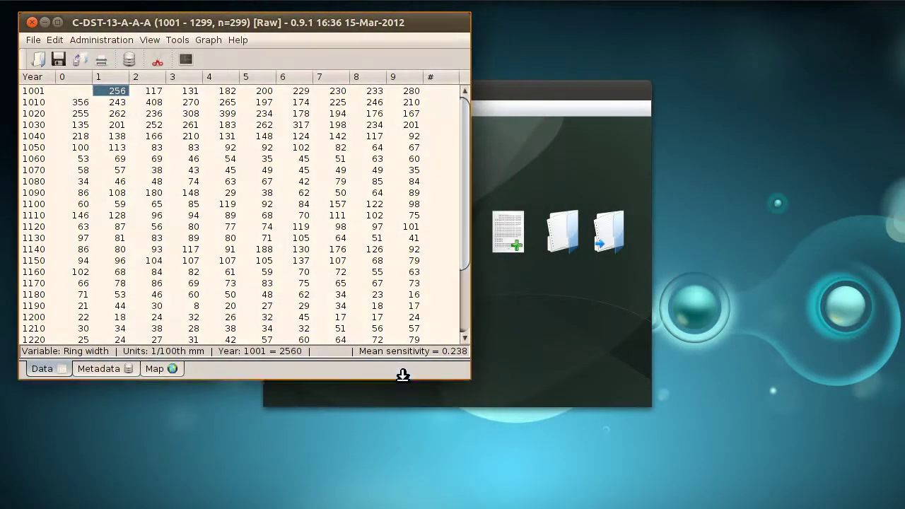
drag(400, 379, 399, 498)
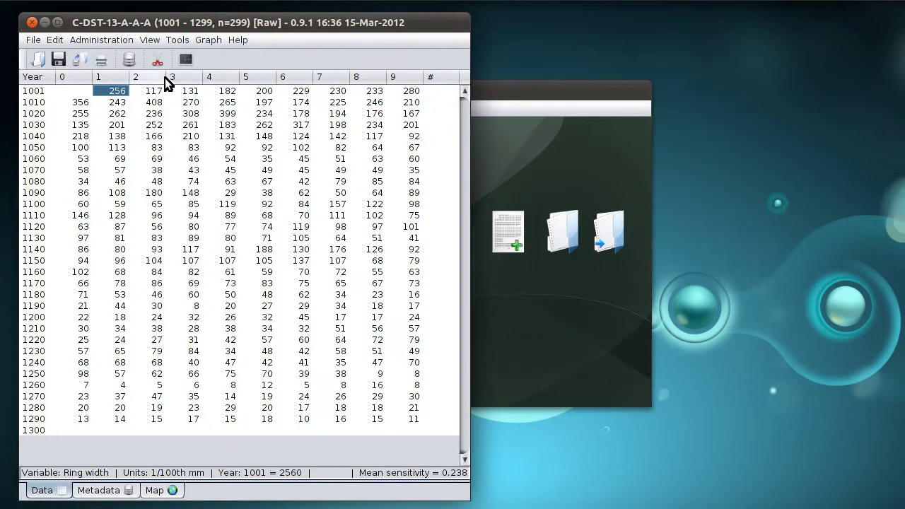
Step: Start the Truncate tool on the series and place its dialog beside the data table
click(177, 41)
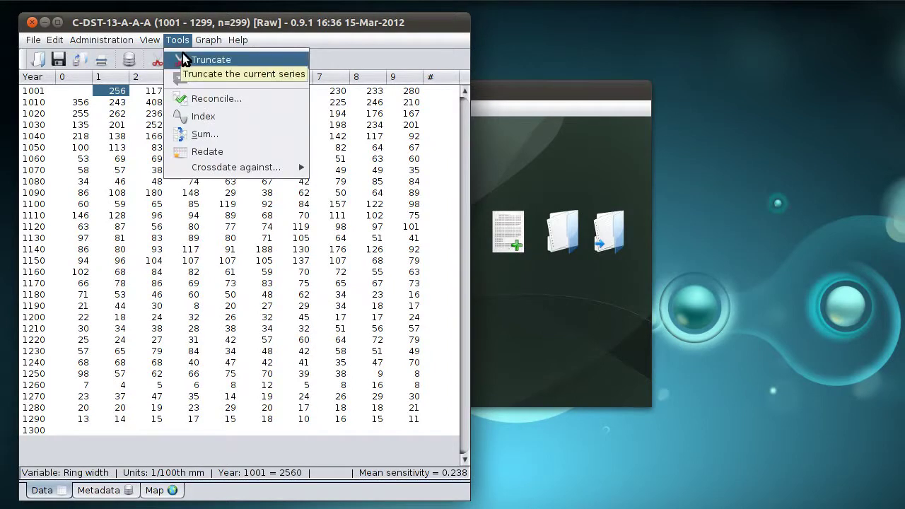
click(188, 61)
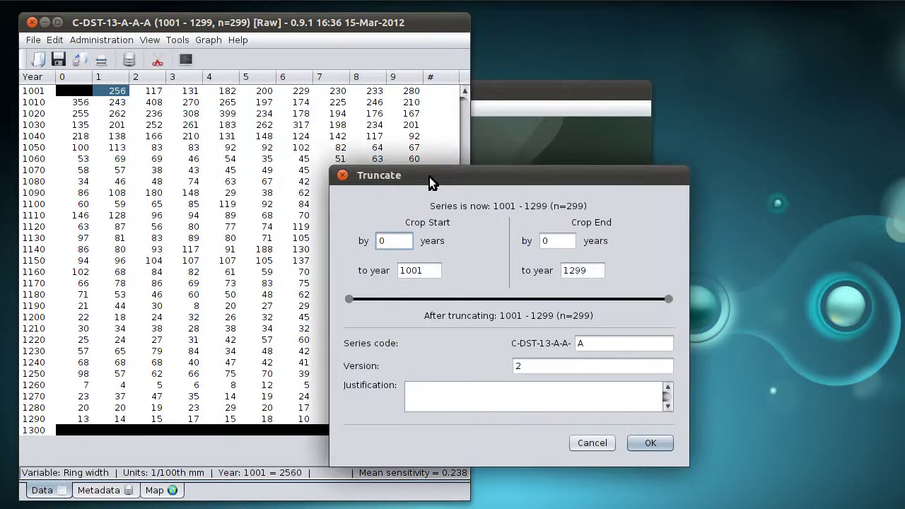
drag(429, 177, 608, 98)
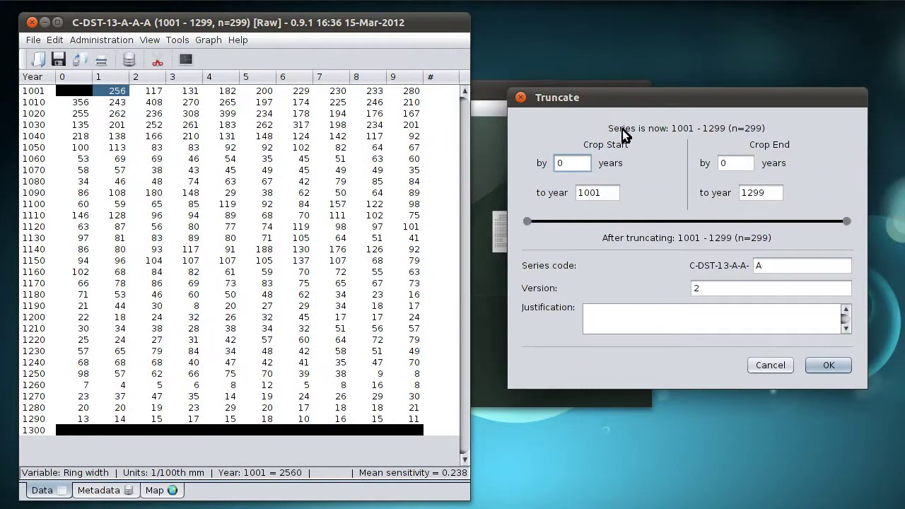
Step: Set the truncation to crop the start by 15 years and the end to year 1200
click(574, 165)
text(15)
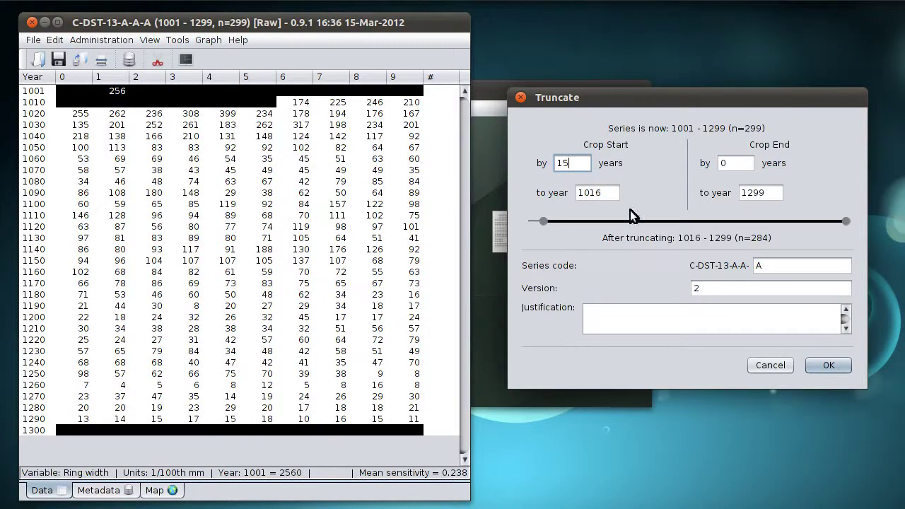
click(773, 193)
drag(773, 192, 715, 187)
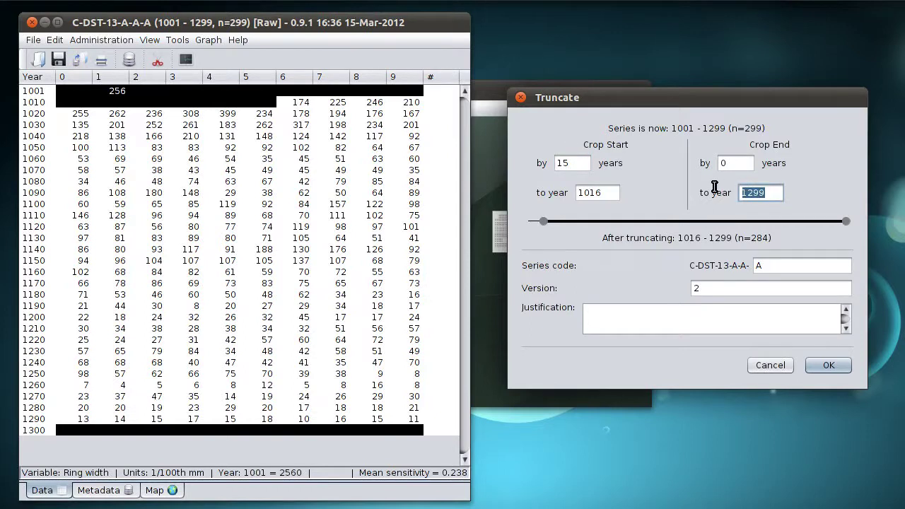
text(1)
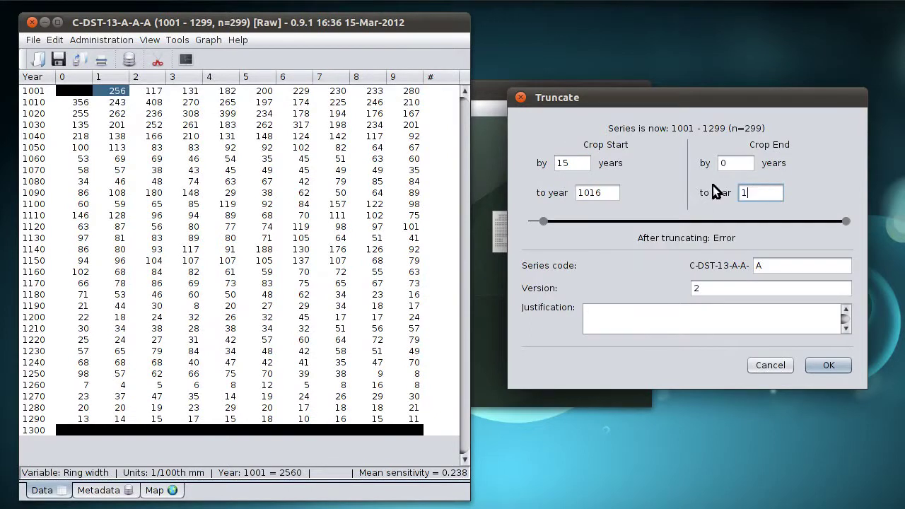
text(200)
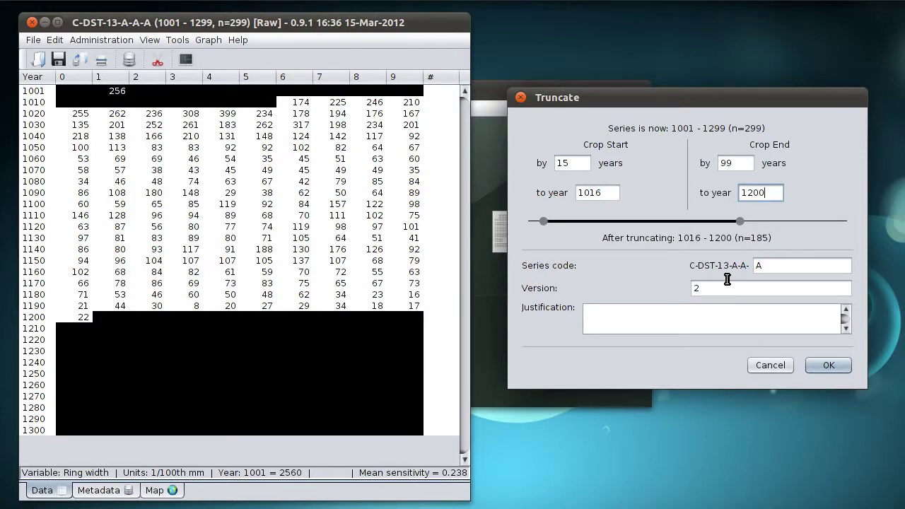
Step: Adjust the crop range with the slider, setting the start to 1029 and the end to 1250, then 1161
mouse_move(543, 222)
mouse_down()
mouse_move(606, 225)
mouse_move(558, 222)
mouse_up()
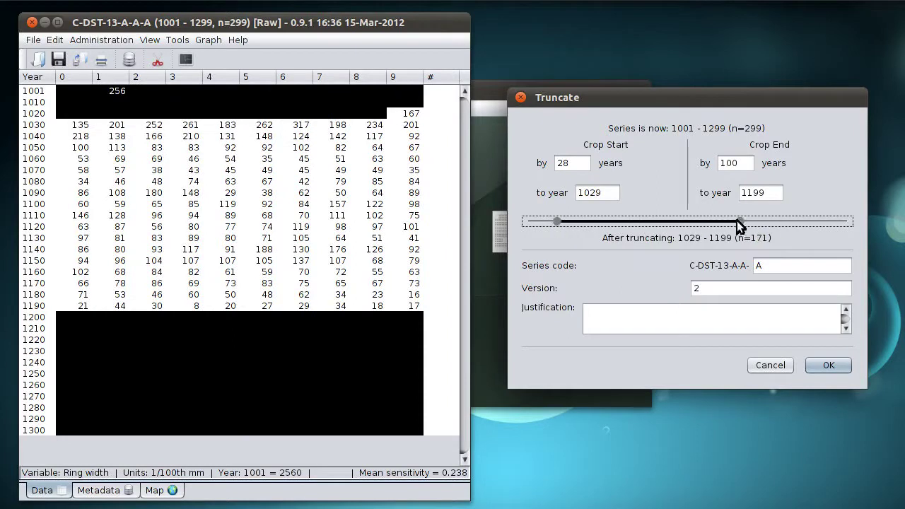
drag(737, 221, 796, 226)
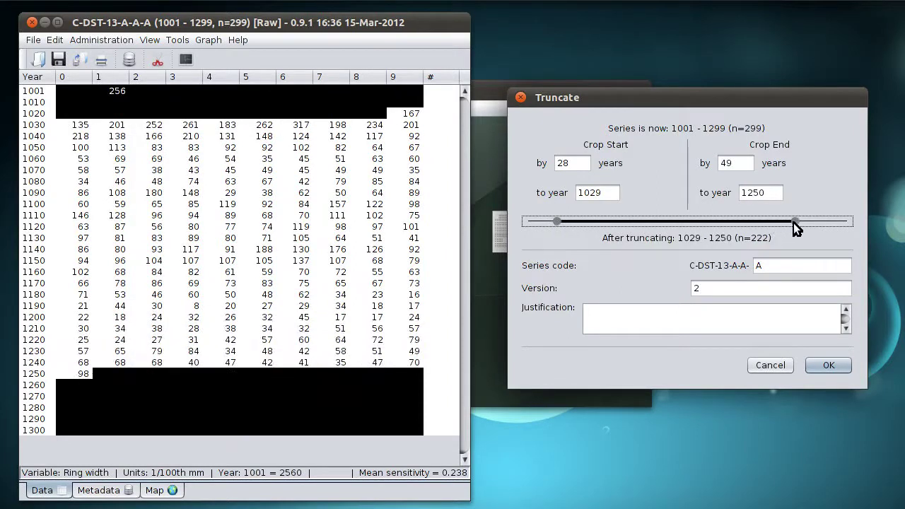
drag(793, 223, 698, 221)
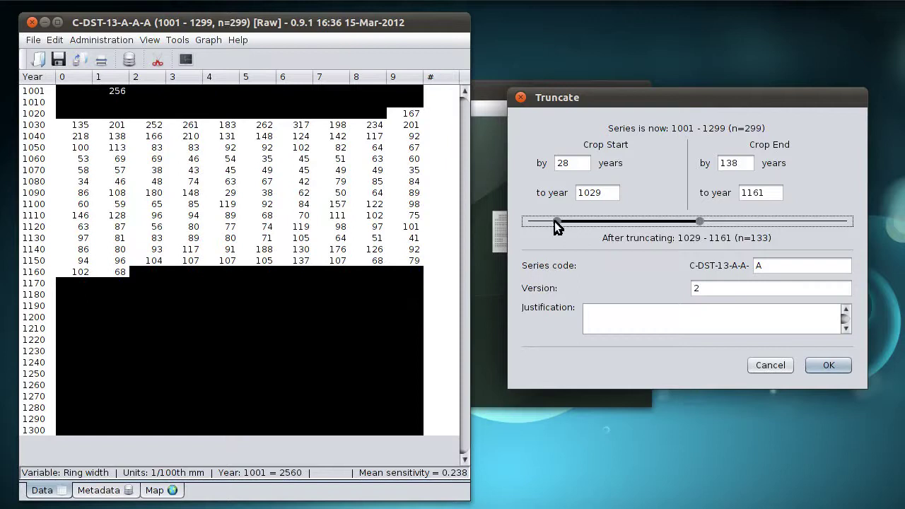
mouse_move(555, 221)
mouse_down()
mouse_move(579, 218)
mouse_move(546, 219)
mouse_move(574, 220)
mouse_move(557, 219)
mouse_up()
Step: Set the crop range to 1038–1299, enter the justification "Test" and apply the truncation
drag(708, 224, 857, 219)
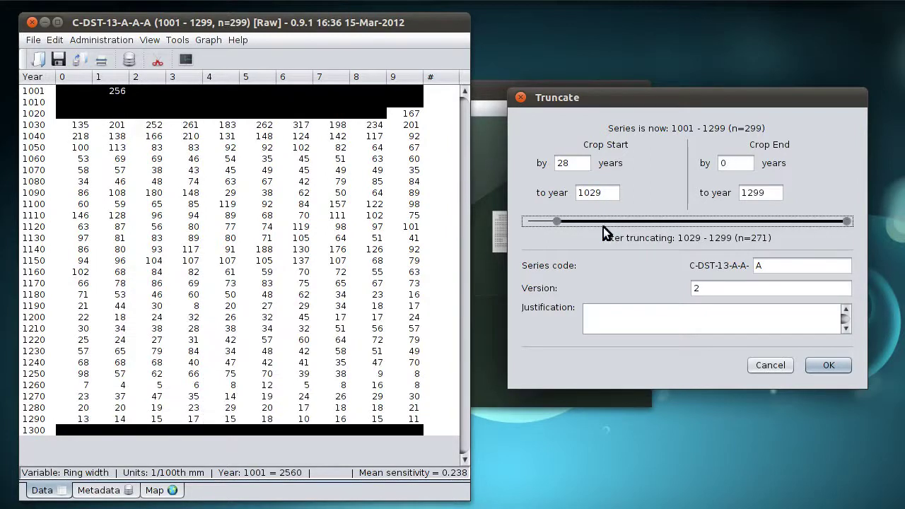
drag(558, 222, 569, 222)
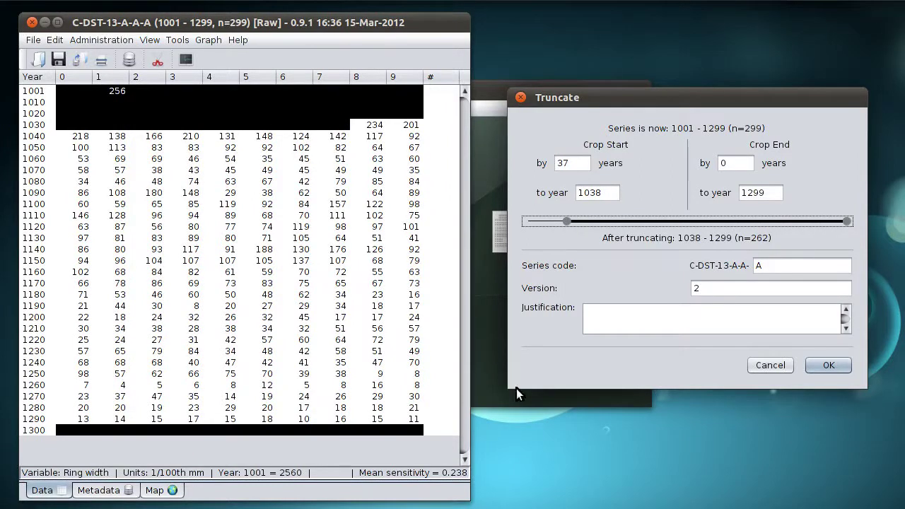
click(620, 315)
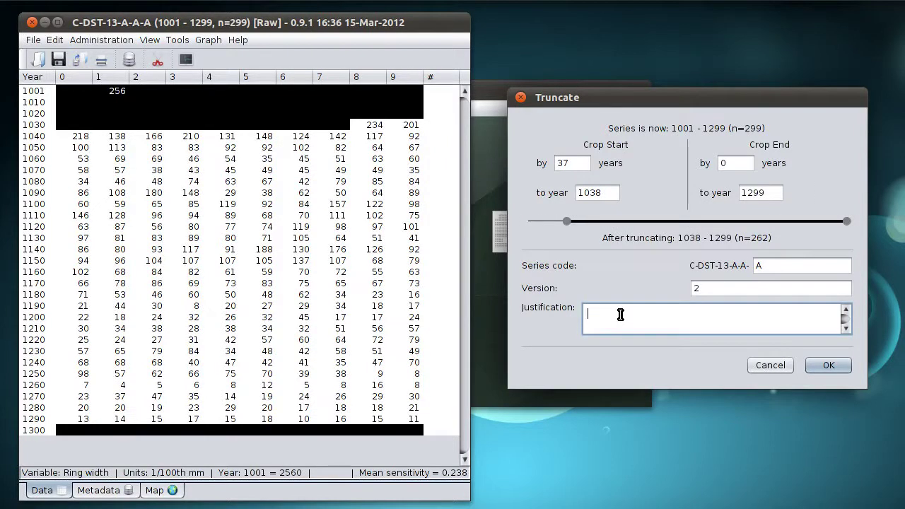
text(Test)
click(830, 365)
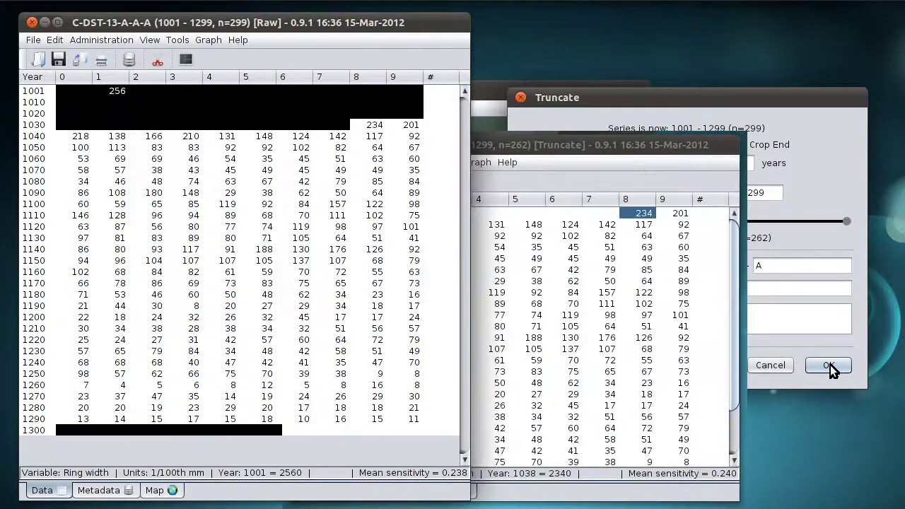
Step: Compare the enlarged truncated series window side by side with the original series and close it
drag(772, 146, 720, 27)
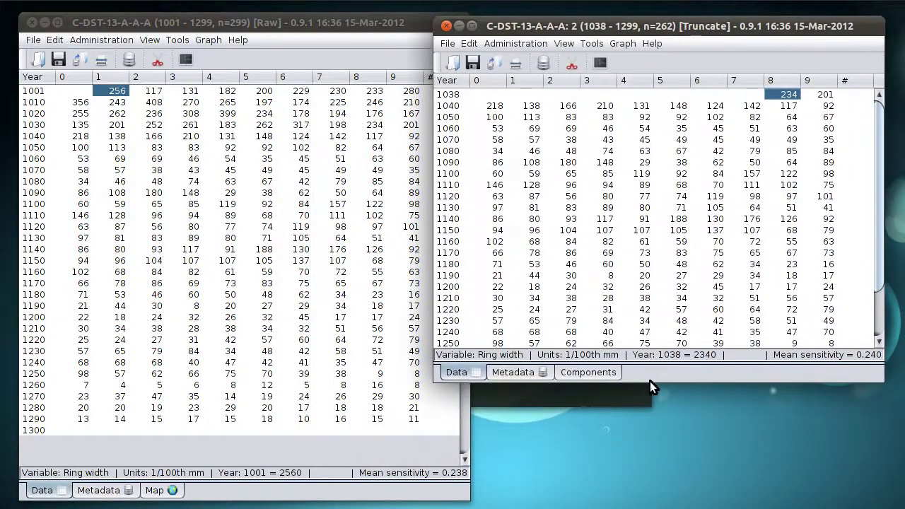
drag(651, 382, 653, 502)
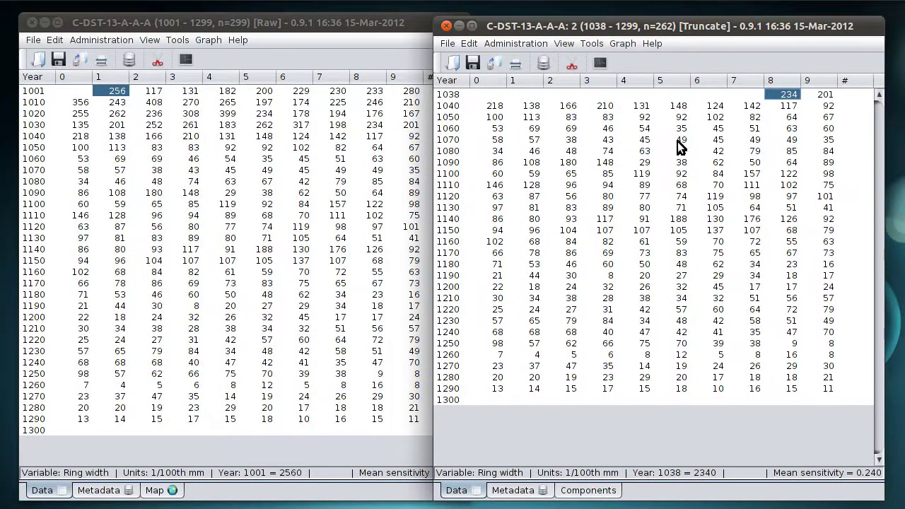
click(447, 26)
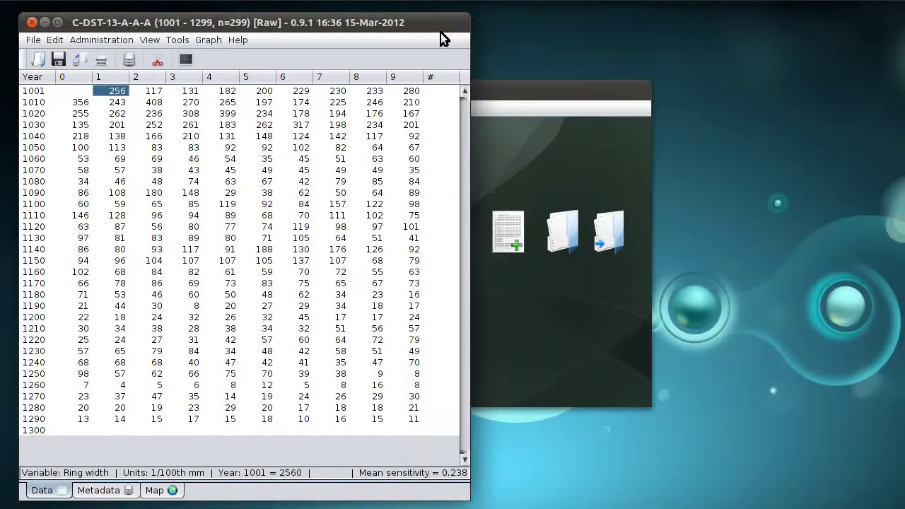
Step: Start the Index tool on the original series and enlarge the graph's vertical scale
click(181, 39)
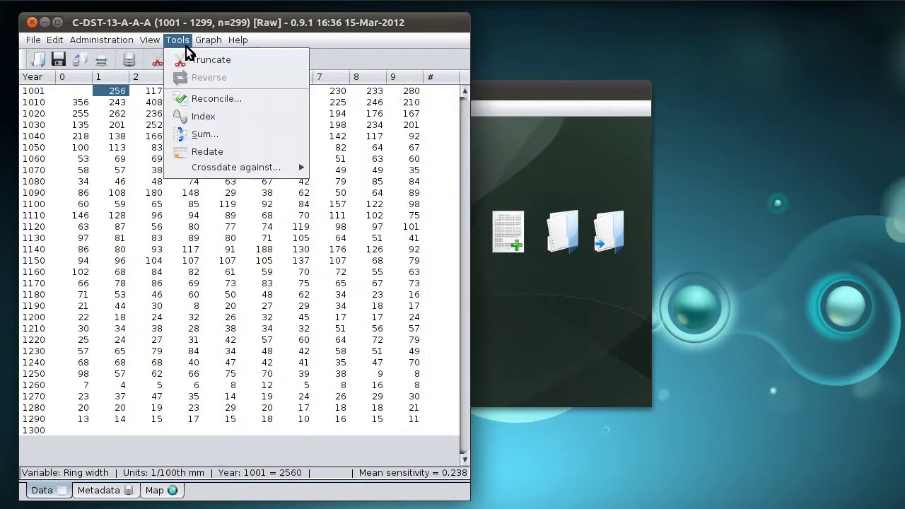
click(210, 121)
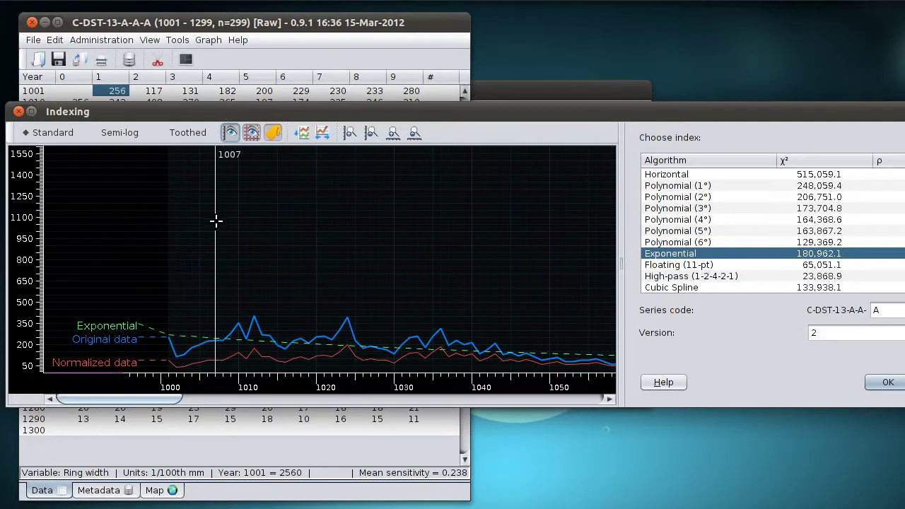
click(353, 141)
click(352, 140)
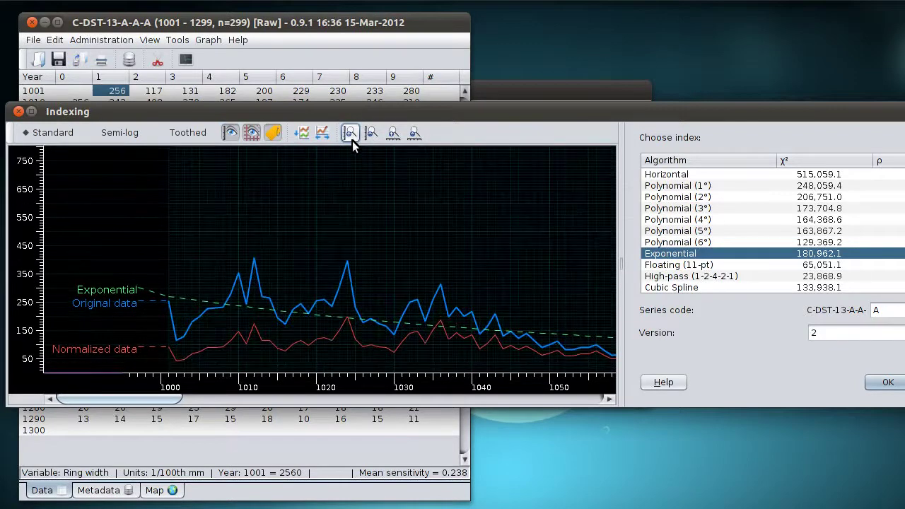
click(352, 141)
click(352, 141)
click(352, 141)
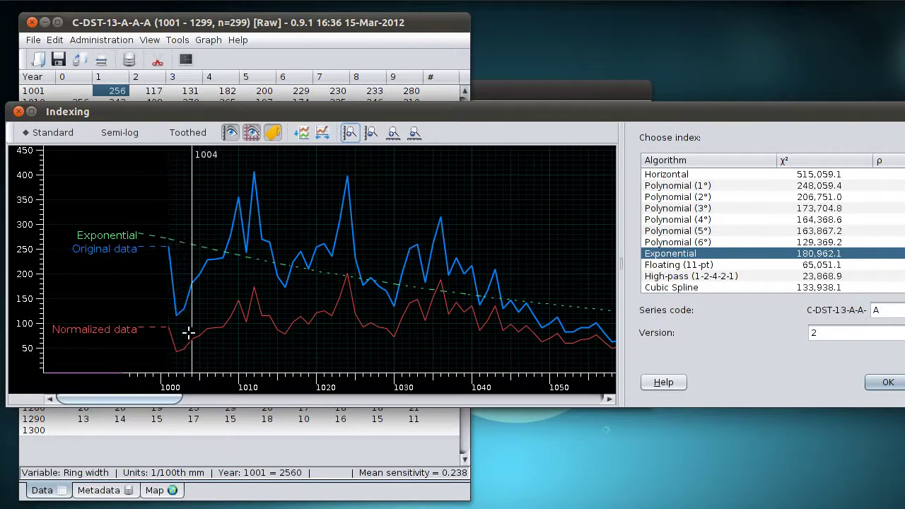
Step: Preview the Horizontal, Polynomial (1°), Exponential, Floating (11-pt), High-pass (1-2-4-2-1) and Cubic Spline indexes on the graph
click(683, 177)
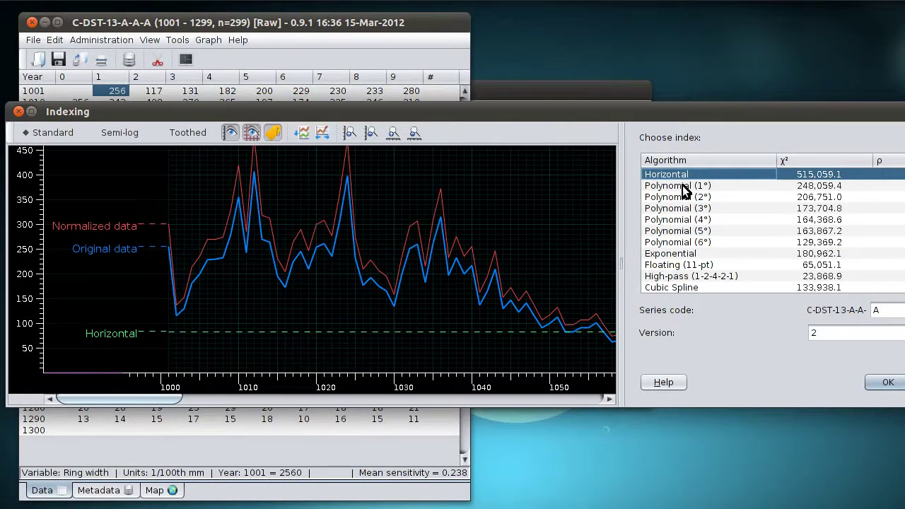
click(685, 187)
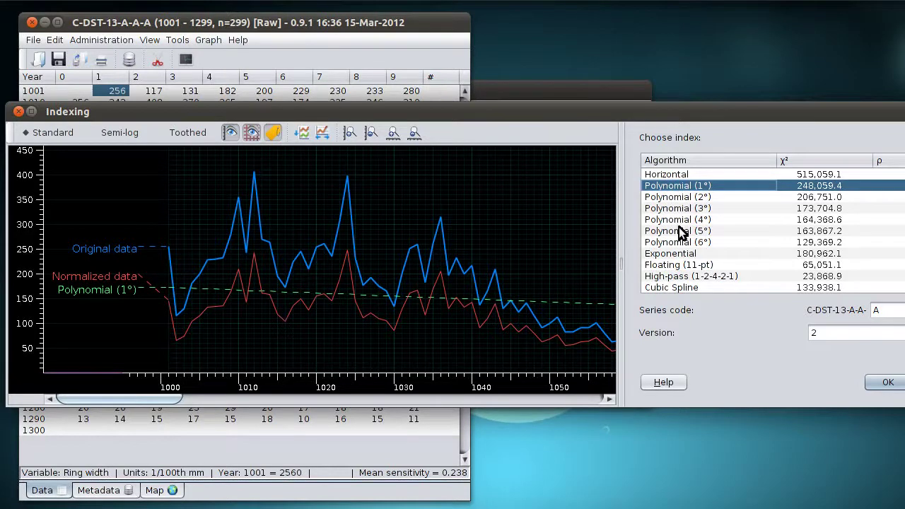
click(672, 255)
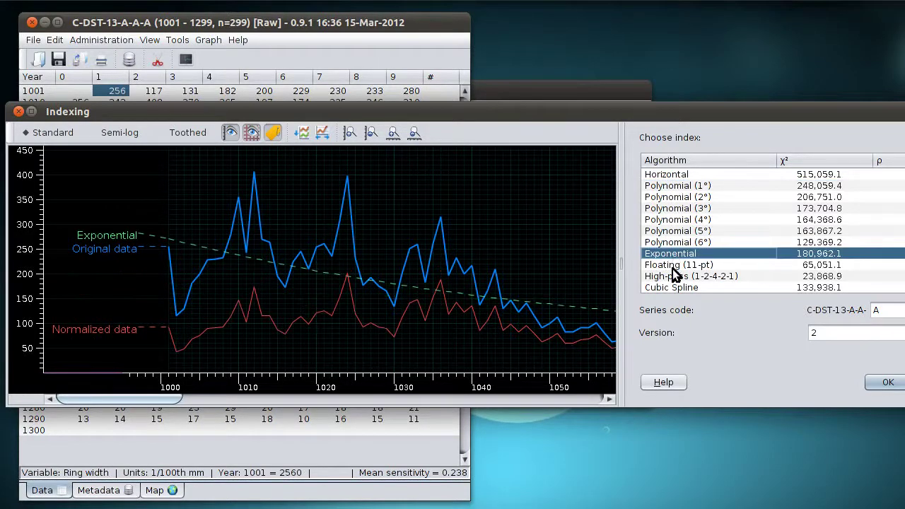
click(678, 266)
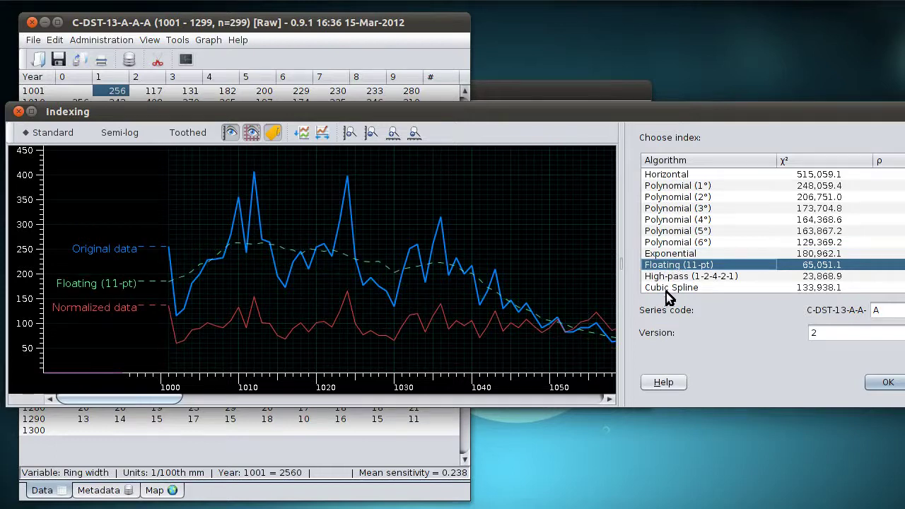
click(677, 277)
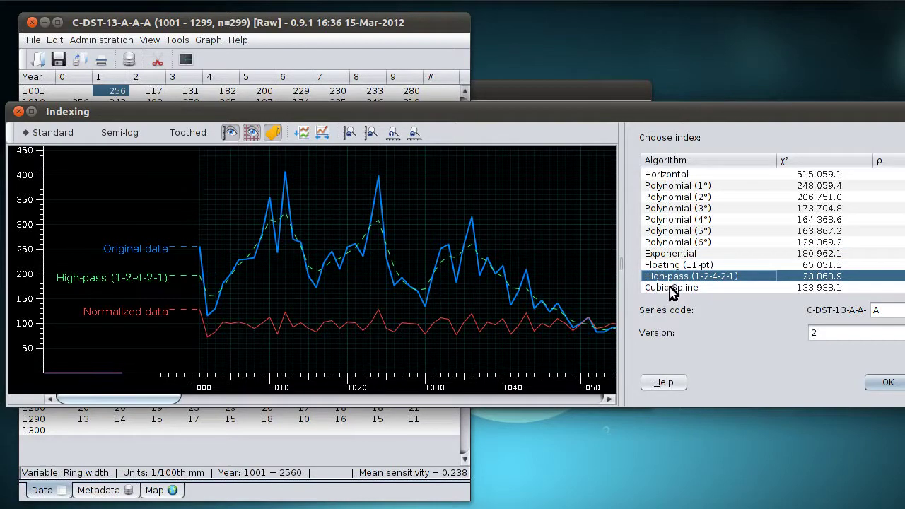
click(671, 289)
Step: Preview the index algorithms again from High-pass up to Polynomial (2°), and end with Exponential selected
click(671, 278)
click(668, 266)
click(676, 254)
click(677, 243)
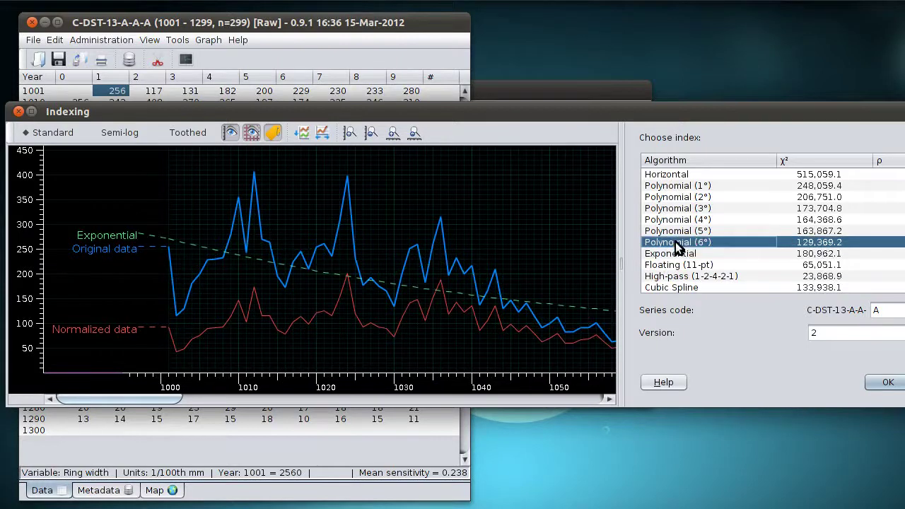
click(675, 220)
click(671, 208)
click(668, 196)
click(670, 208)
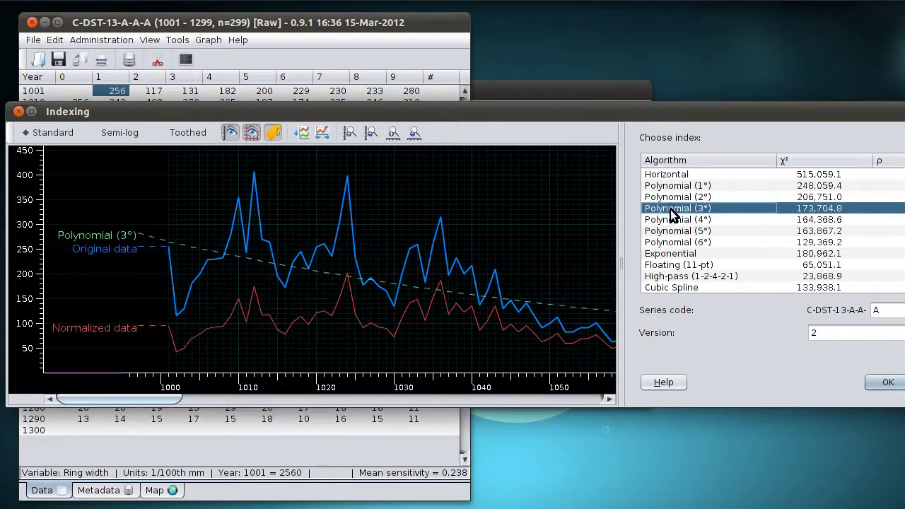
click(677, 231)
click(686, 253)
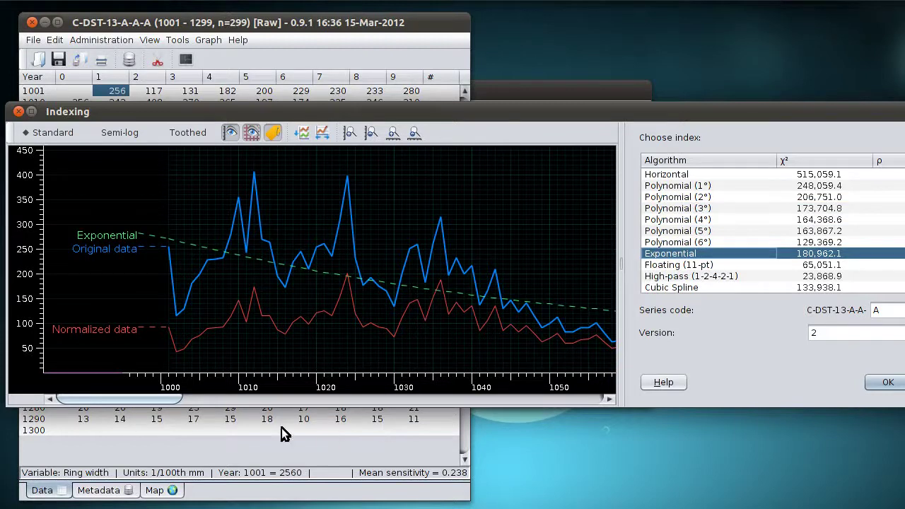
Step: Fit the full year range in the graph and compare the Polynomial (6°), (5°) and (3°) indexes
click(323, 134)
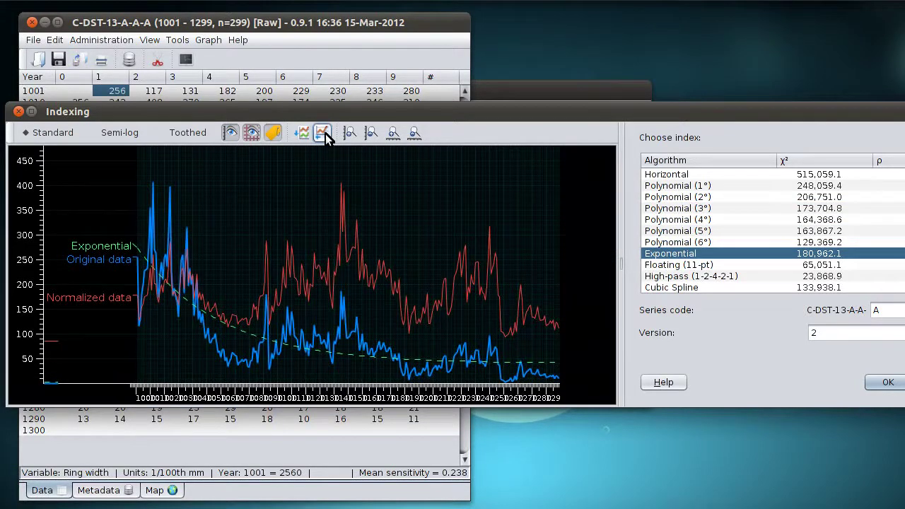
click(686, 242)
click(683, 231)
click(858, 208)
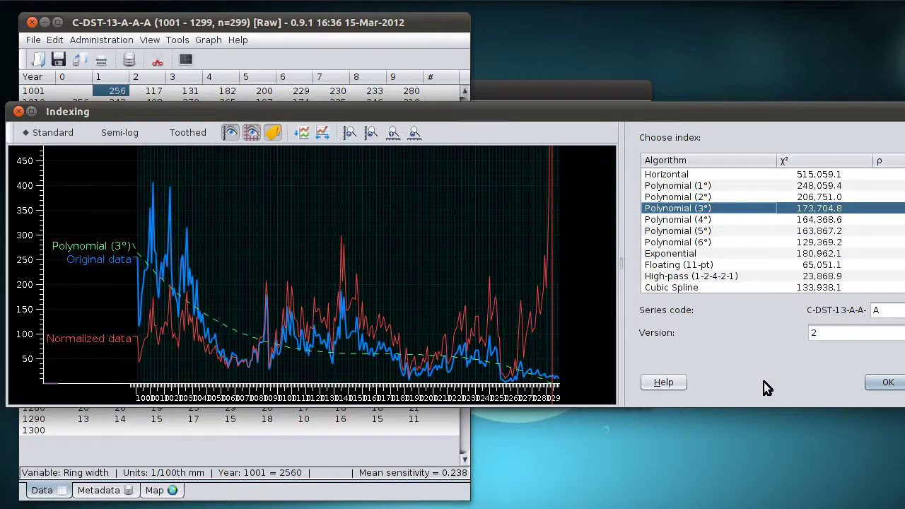
Step: Preview the Polynomial (4°) index, create an Exponential index of the series as version 3, and close the resulting index series
click(697, 220)
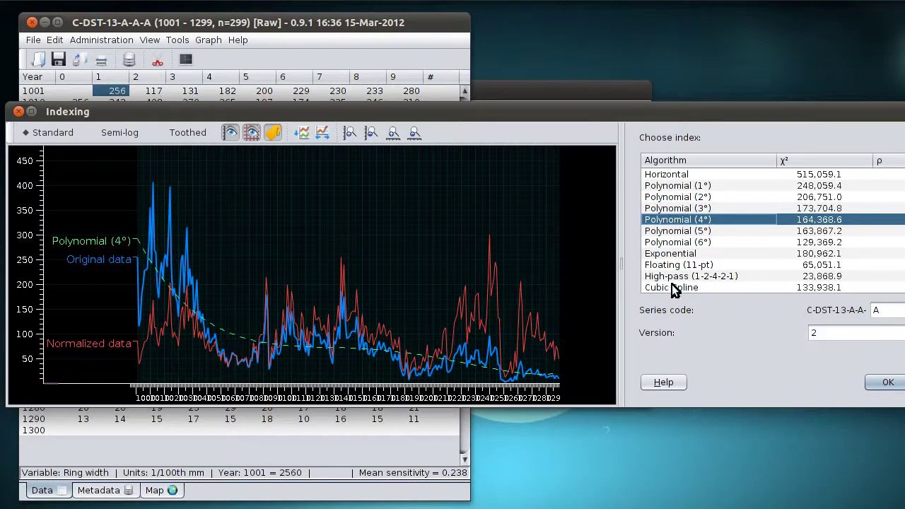
click(670, 256)
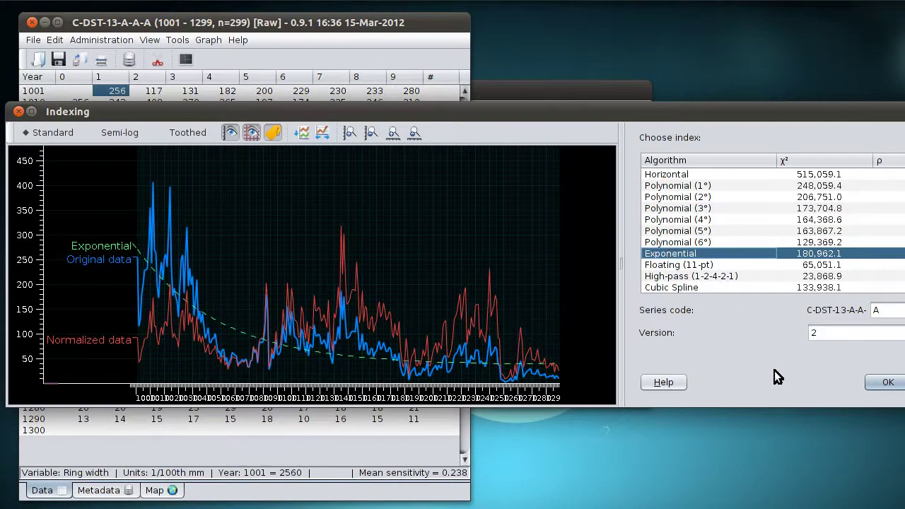
double_click(830, 336)
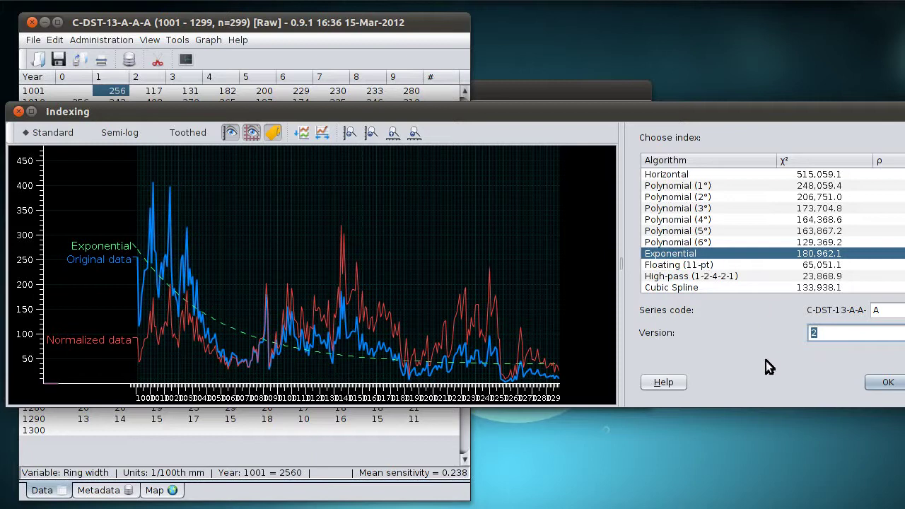
text(3)
click(876, 384)
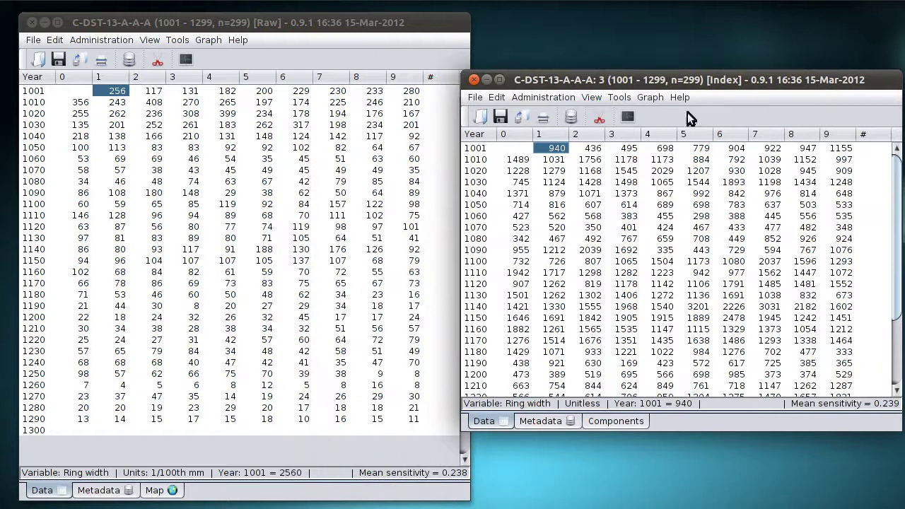
click(474, 79)
Step: Start the Redate tool on the original series and set the new range to end in 2011
click(178, 39)
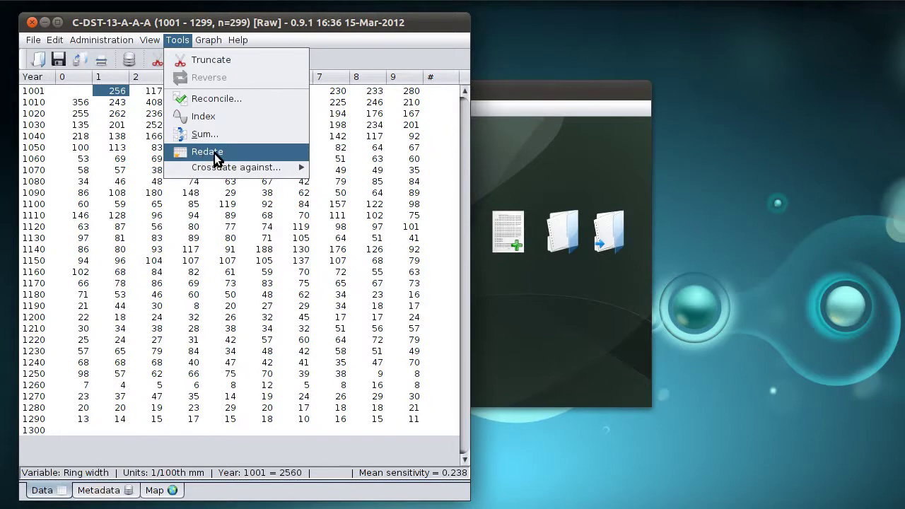
click(126, 24)
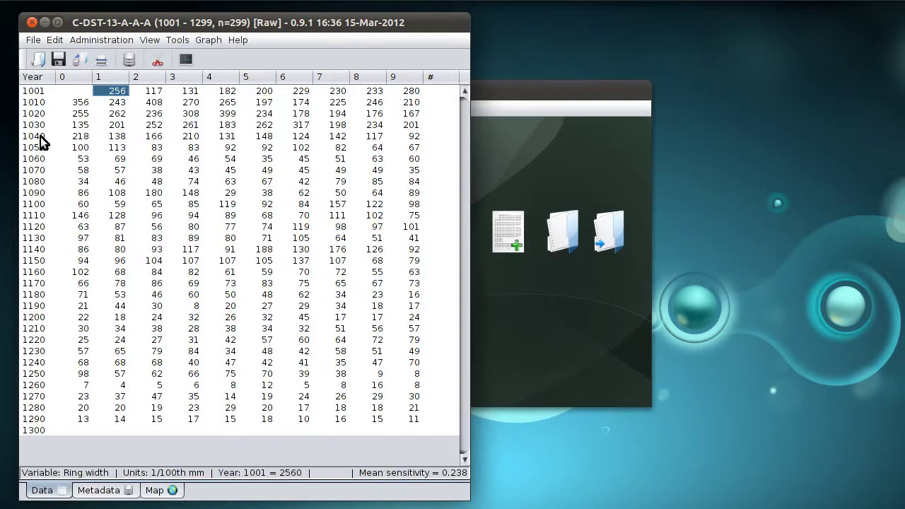
click(178, 41)
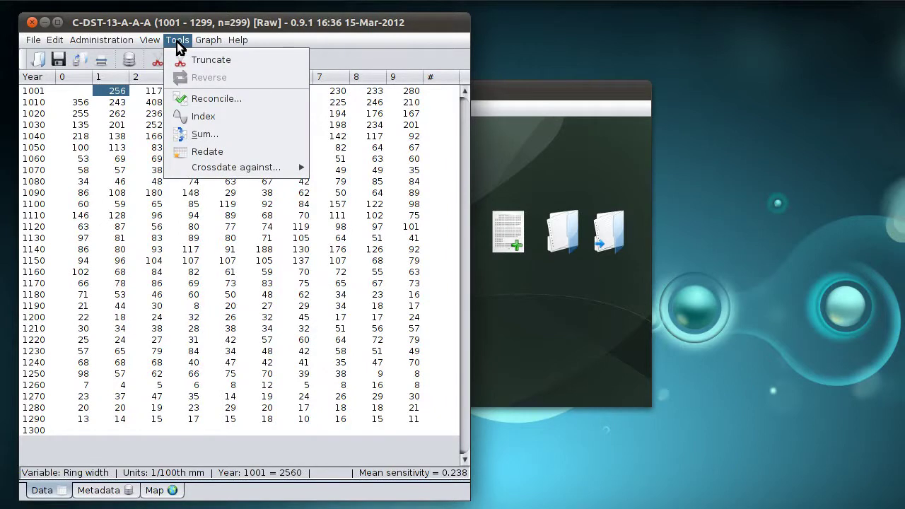
click(204, 152)
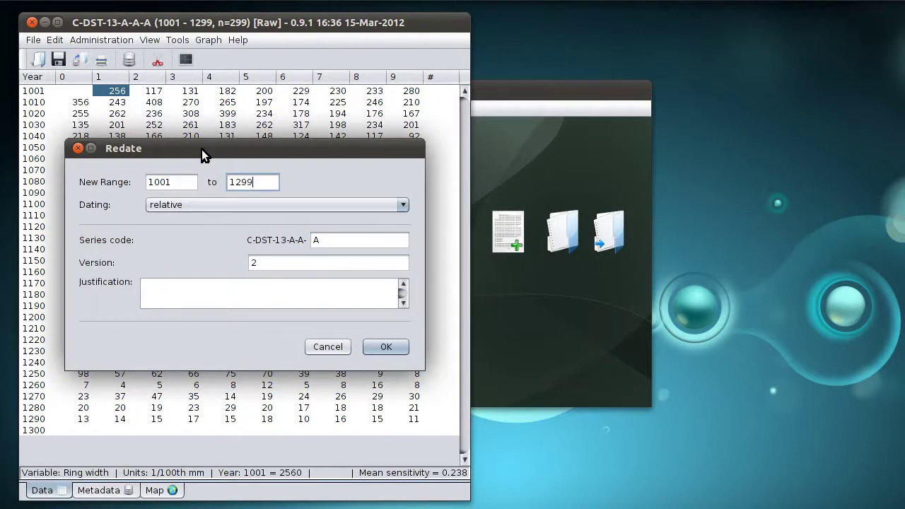
drag(204, 152, 572, 182)
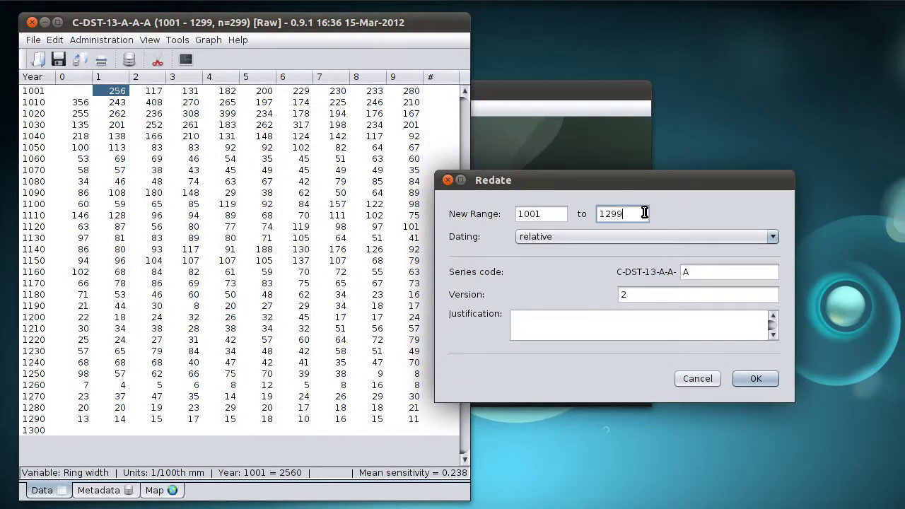
drag(644, 212, 576, 211)
text(2011)
Step: Set the redated series' dating type to absolute and enter "Live tree" as the justification
click(772, 238)
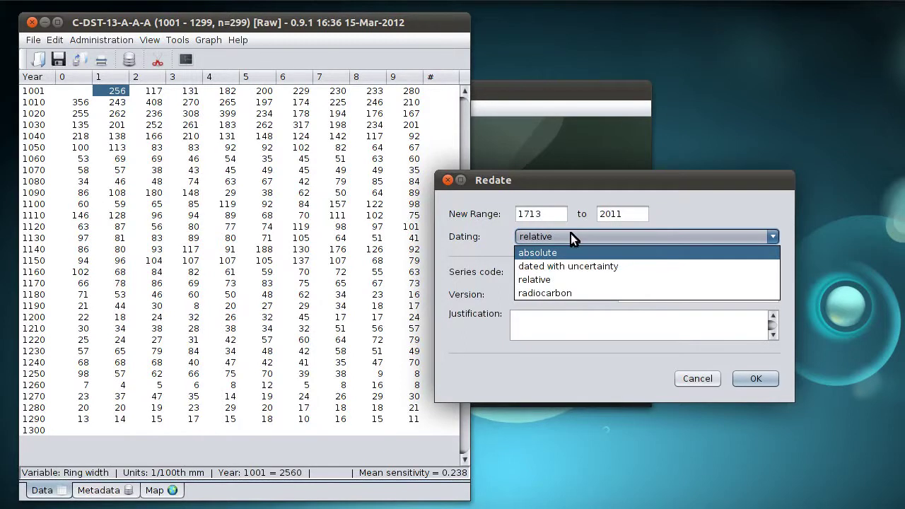
click(532, 253)
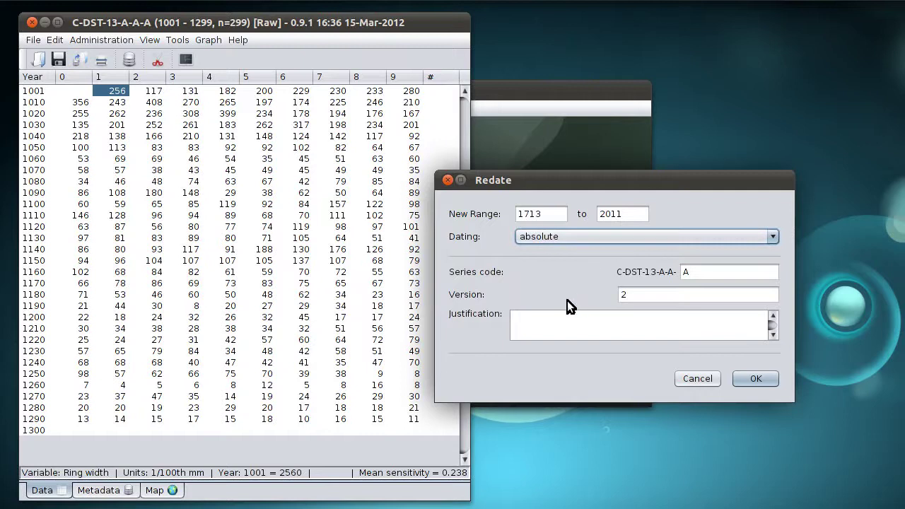
click(564, 323)
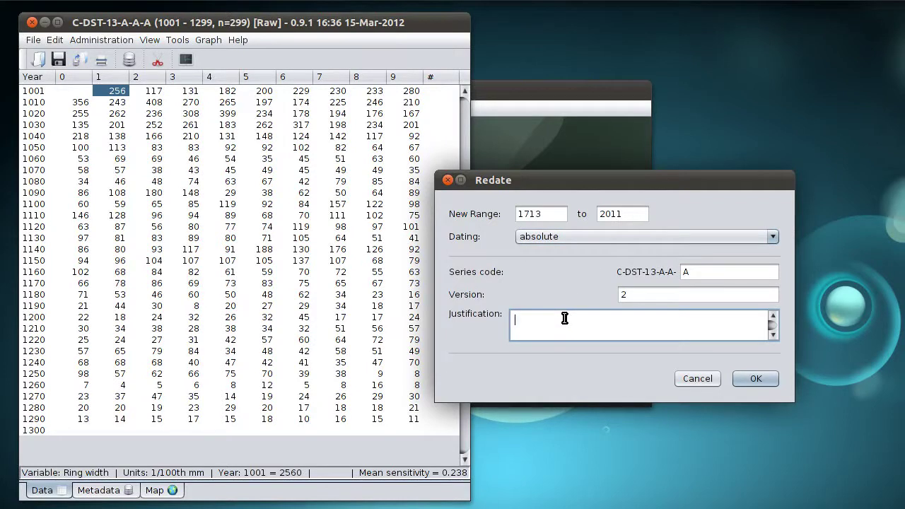
text(Live tree)
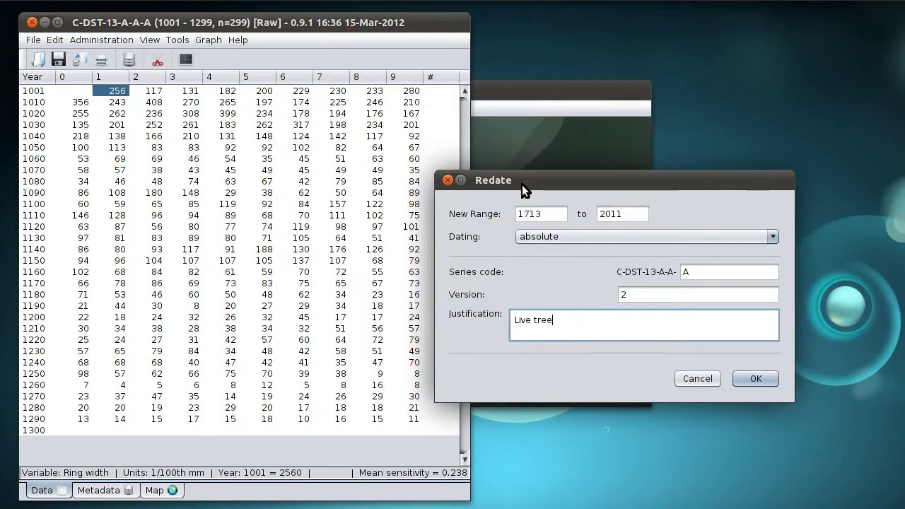
Step: Check the available dating types, keeping absolute, and set the redated series' version to 4
click(635, 295)
key(BackSpace)
click(565, 236)
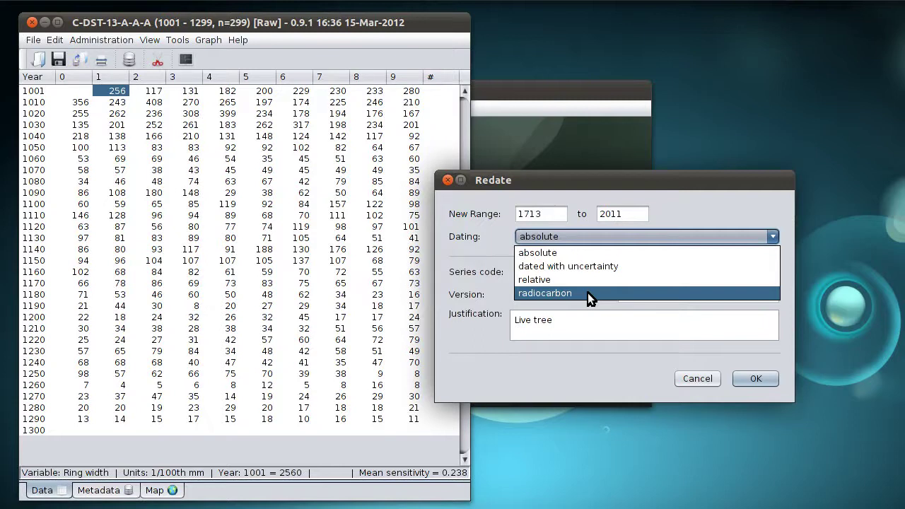
click(496, 243)
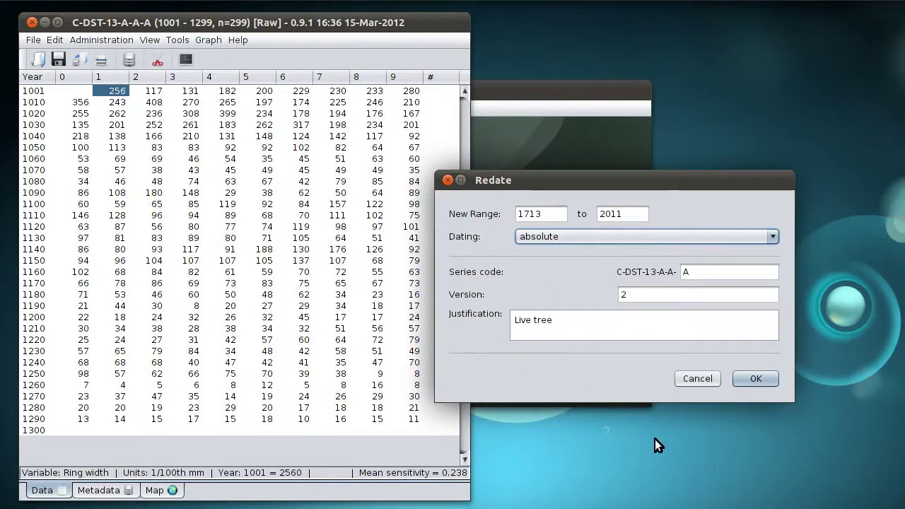
double_click(642, 297)
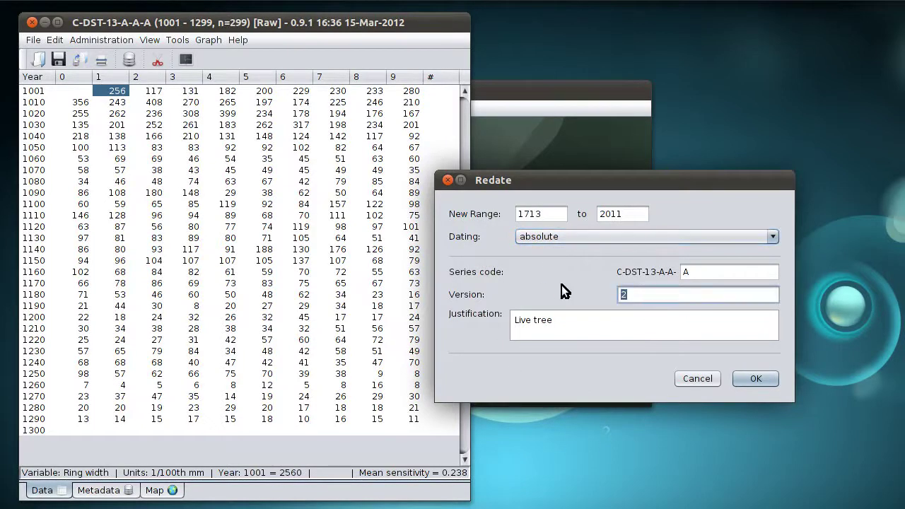
text(4)
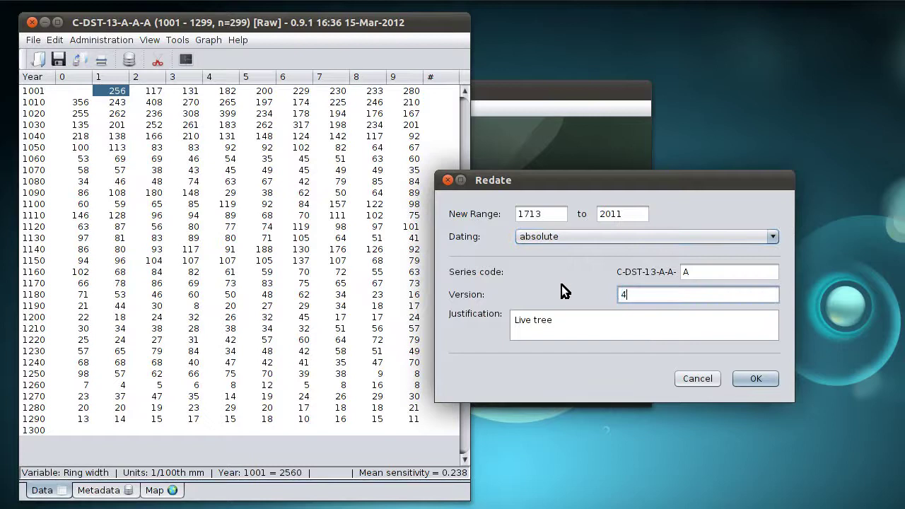